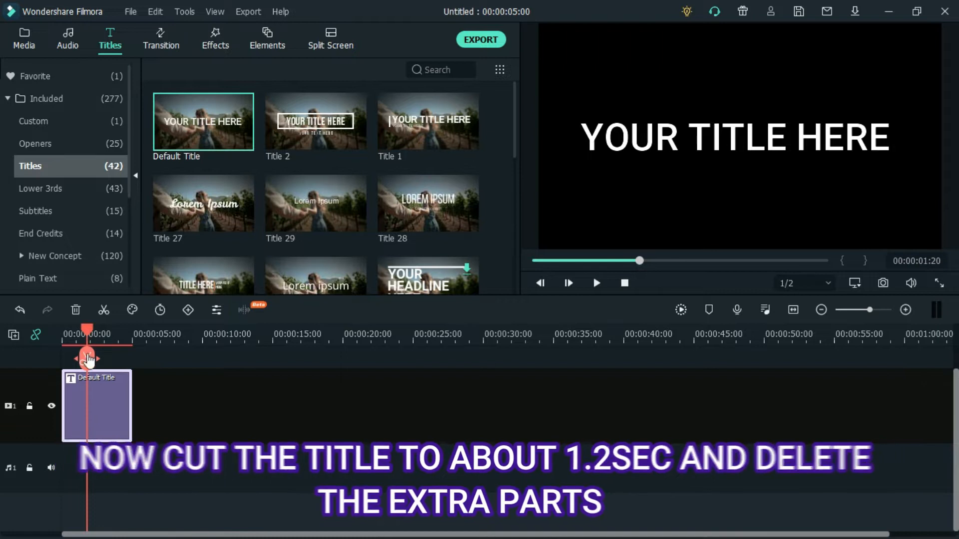
Step: Split the default title at 00:00:01:20 and delete the part after the cut
left_click(88, 358)
left_click(101, 416)
key("Delete")
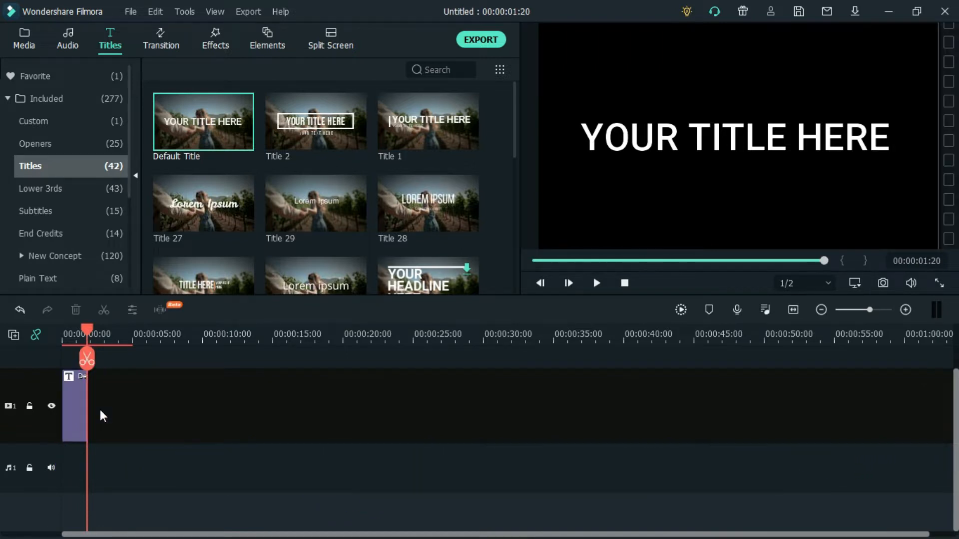
Step: Replace the default title's placeholder text with "ECHO TEXT"
left_click(912, 314)
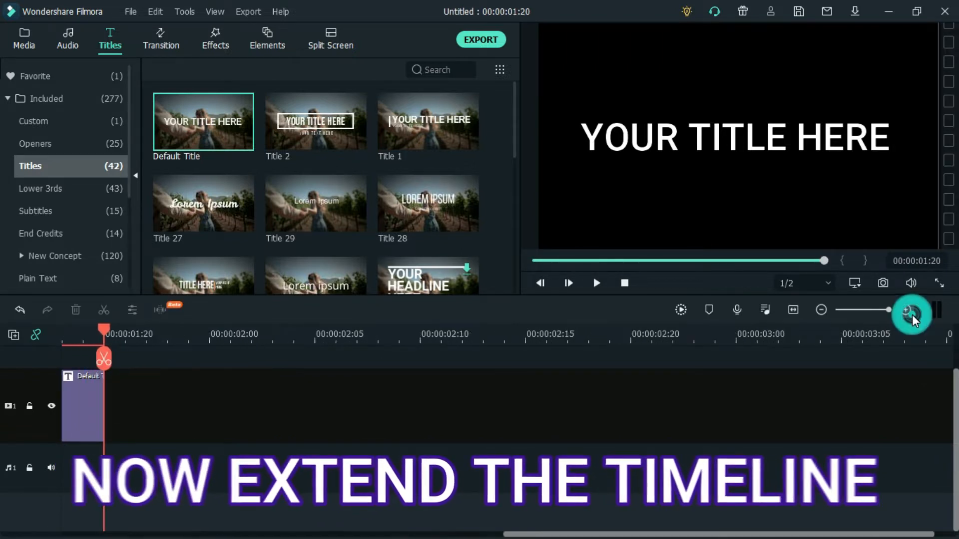
left_click_drag(877, 535, 722, 536)
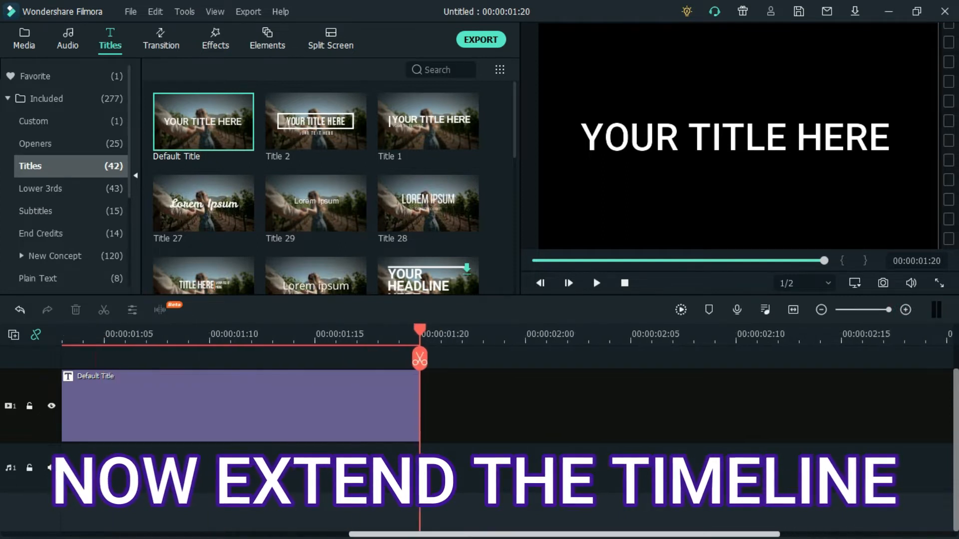
left_click(534, 260)
left_click_drag(93, 334, 104, 334)
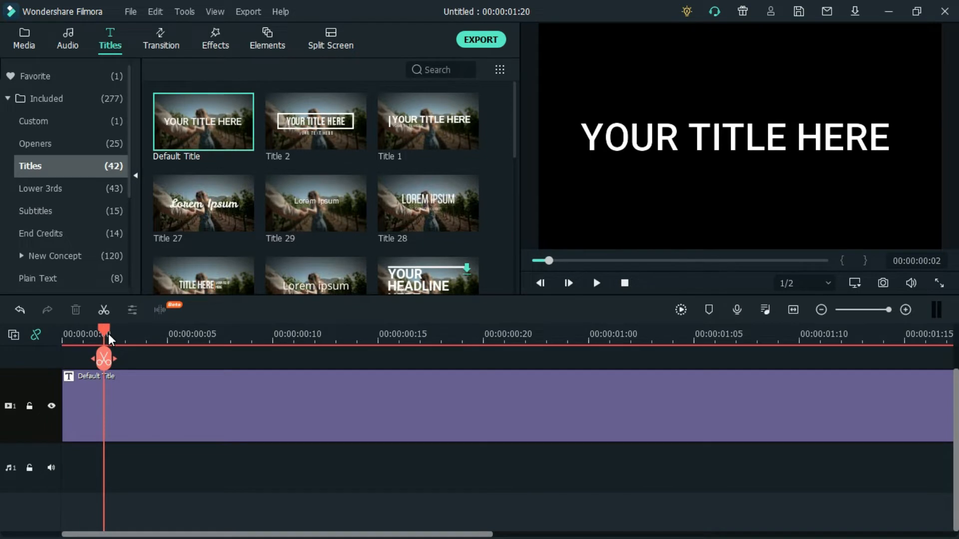
double_click(157, 411)
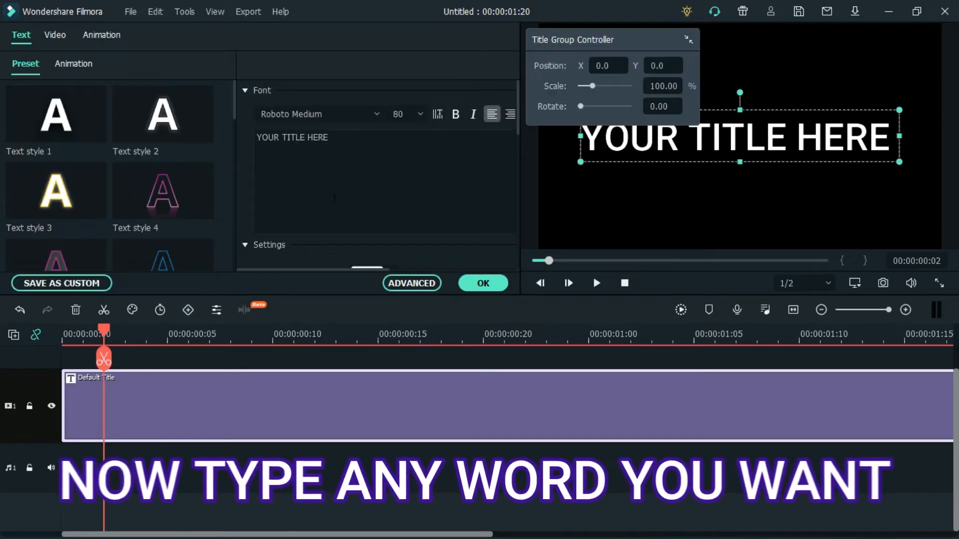
left_click(370, 174)
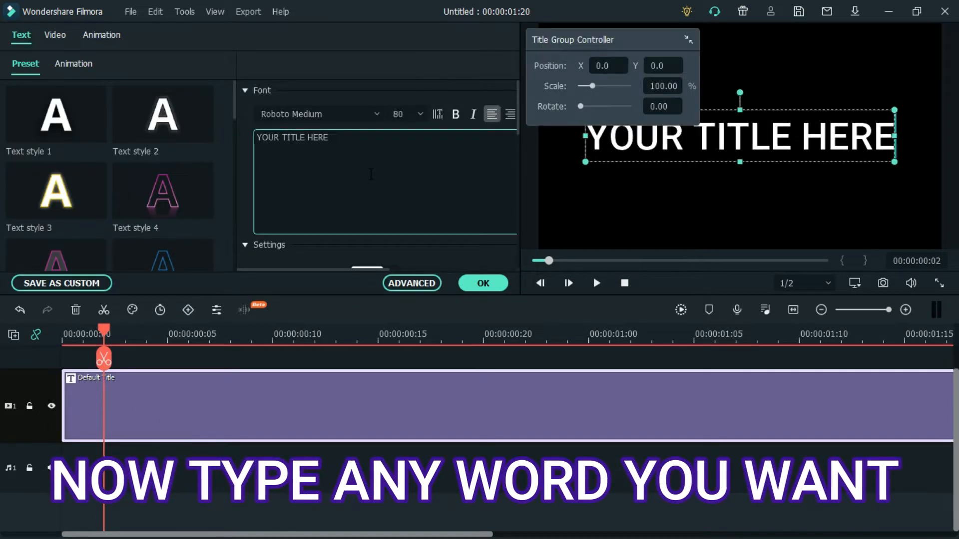
key("ctrl+a")
key("BackSpace")
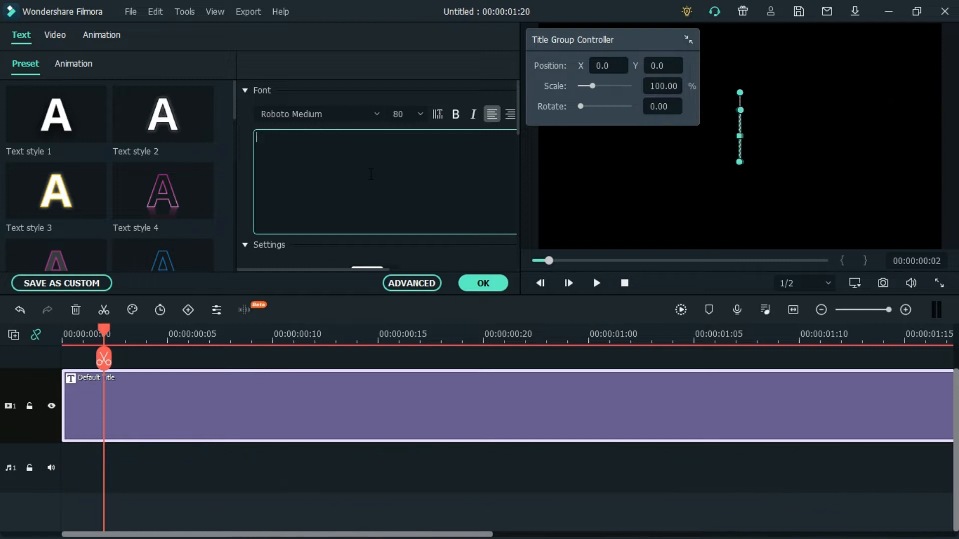
type("ECHO TEXT")
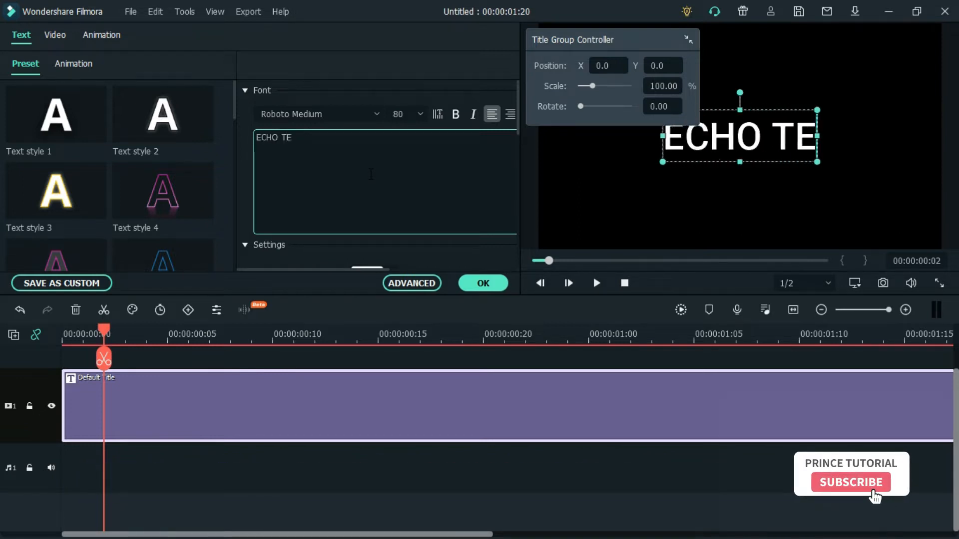
Step: Set the ECHO TEXT title's font to Roboto Condensed Bold
left_click(376, 114)
key("Up")
key("Up")
key("Up")
key("Up")
key("Up")
key("Up")
key("Up")
key("Up")
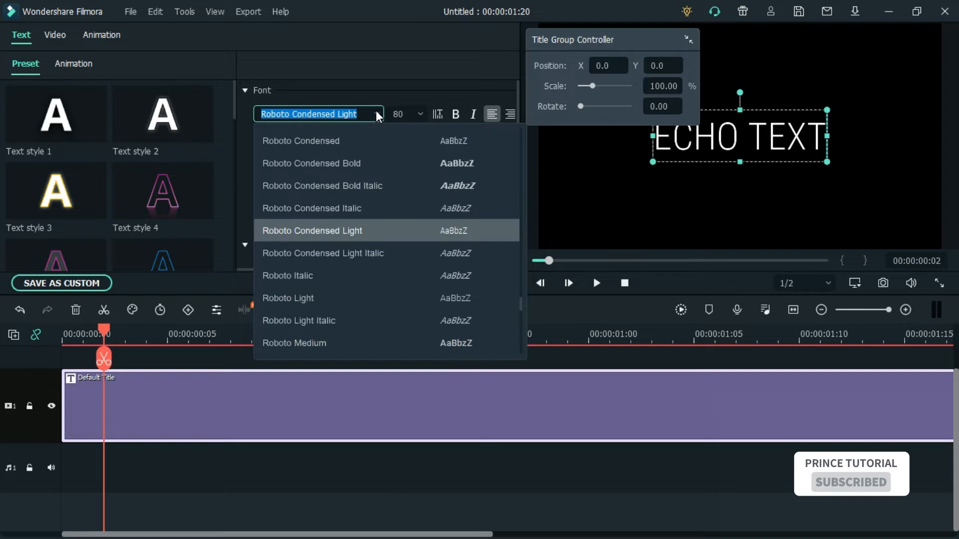
left_click(401, 163)
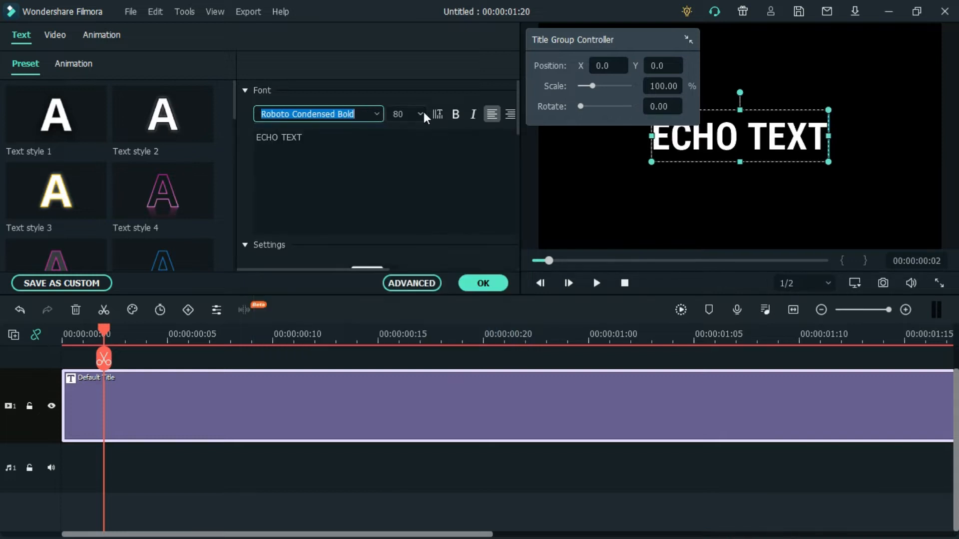
Step: Set the title's font size to 150, apply it and open the title for advanced text editing
left_click(420, 114)
left_click_drag(422, 204, 424, 236)
left_click(399, 231)
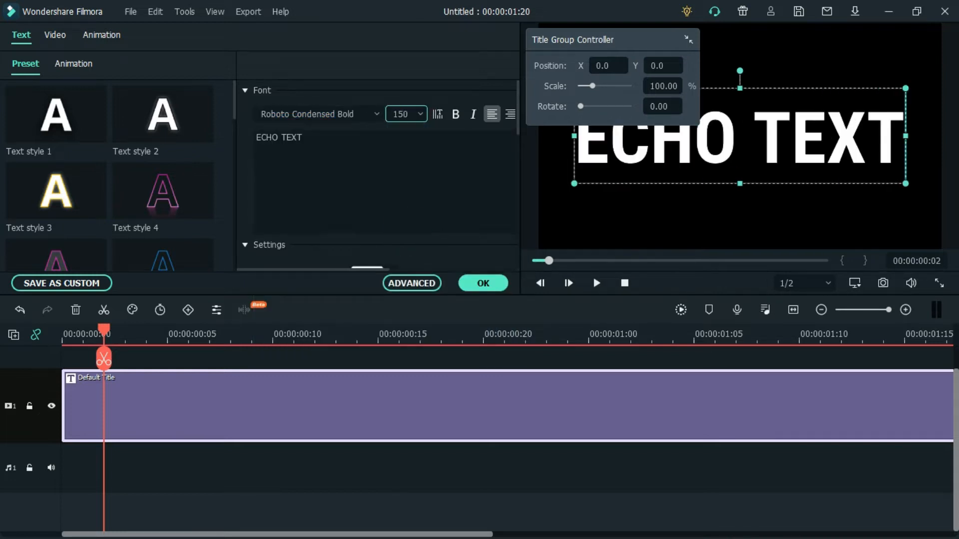
left_click(484, 280)
double_click(160, 420)
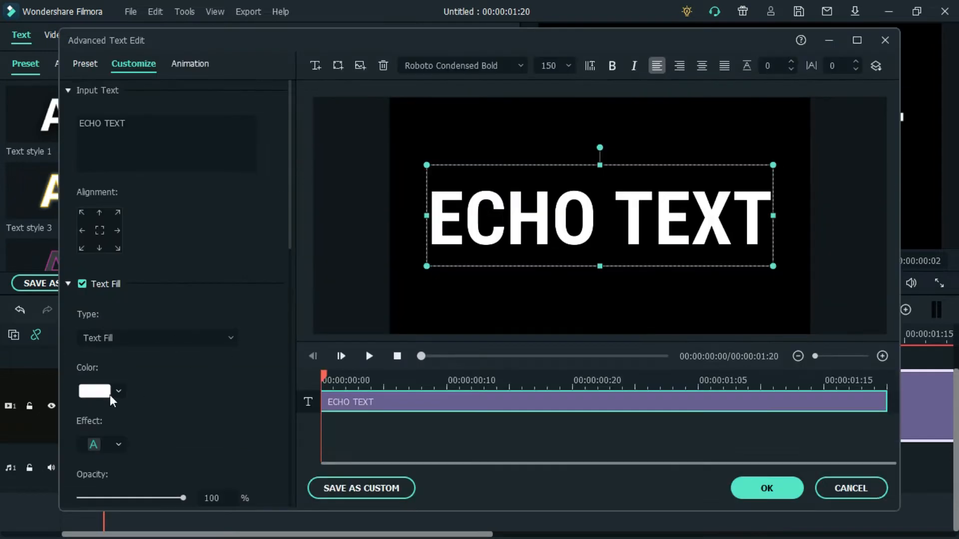
left_click(118, 391)
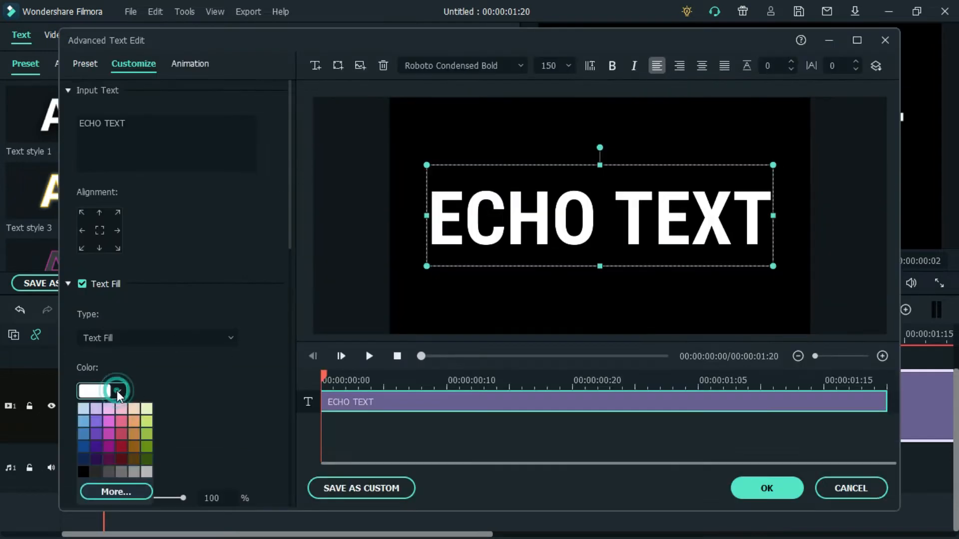
left_click(134, 491)
left_click(160, 344)
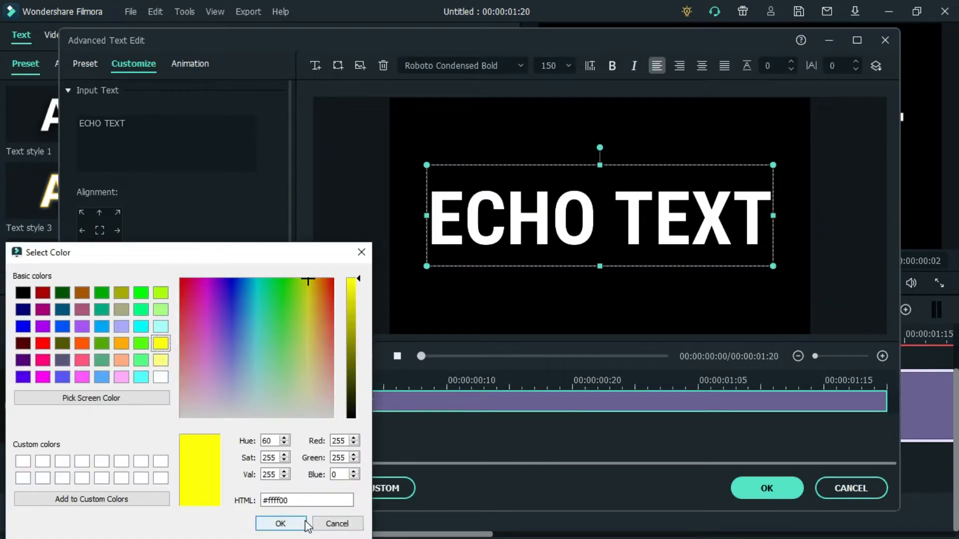
left_click(361, 252)
Step: Enable the text border for ECHO TEXT and turn off its text fill
scroll(291, 230, "down", 4)
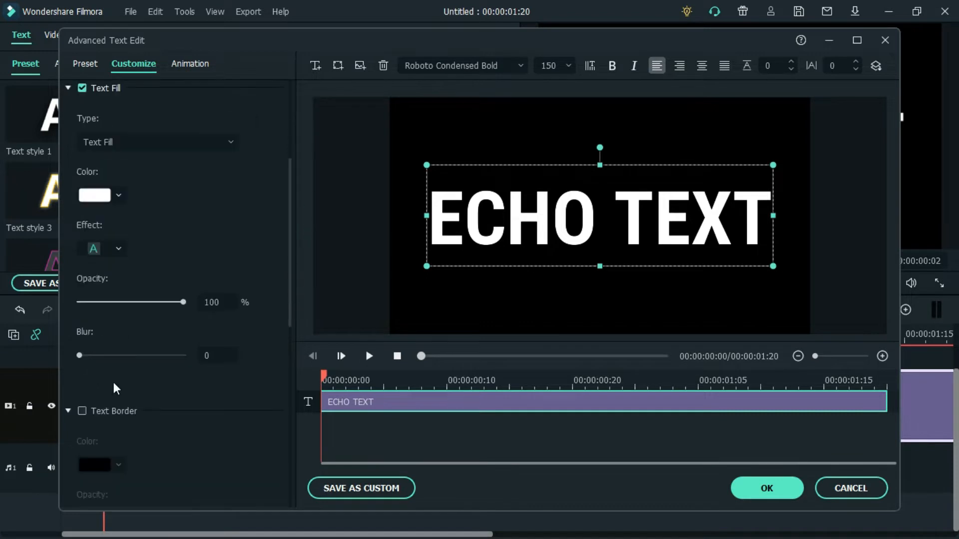
left_click(82, 411)
left_click(82, 88)
Step: Set the text border colour to yellow and apply the title edits
scroll(149, 249, "down", 4)
left_click(120, 296)
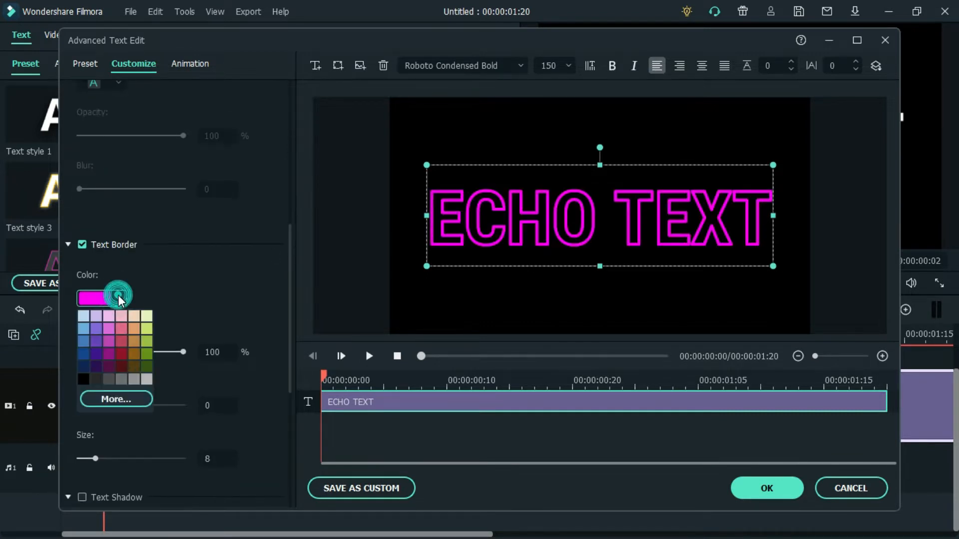
left_click(114, 398)
left_click(161, 303)
left_click(290, 484)
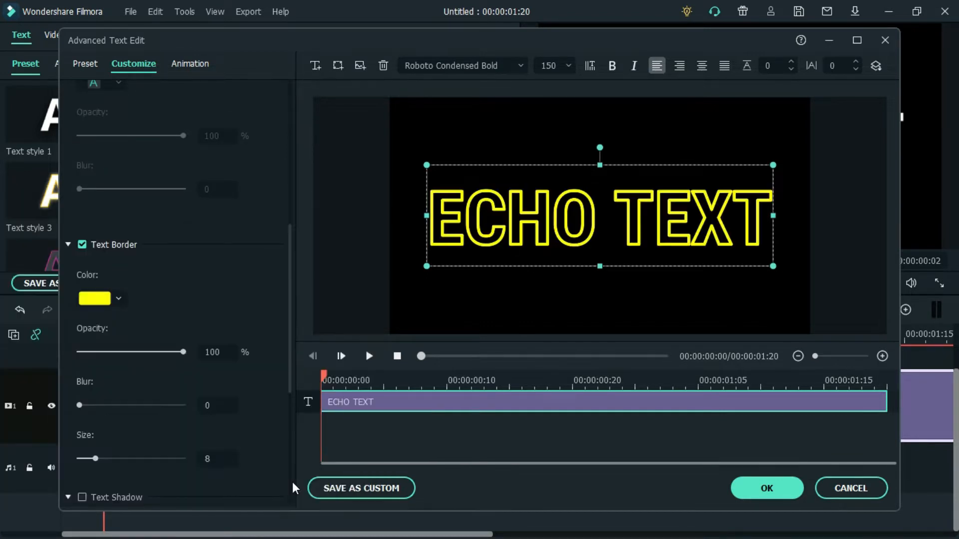
left_click(766, 491)
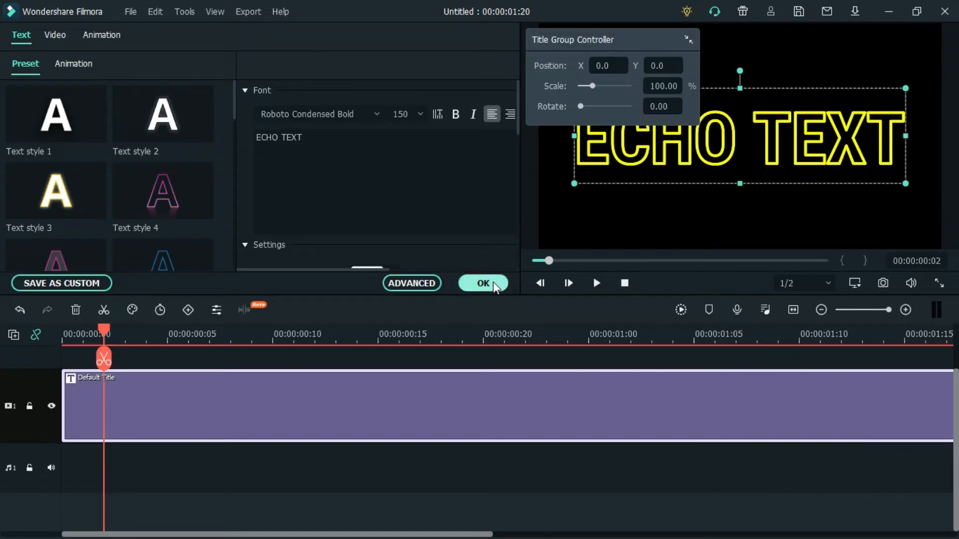
left_click(492, 281)
Step: Add a keyframe to the title at 00:00:00:00 with scale 400% and rotation -90°
left_click_drag(60, 334, 127, 334)
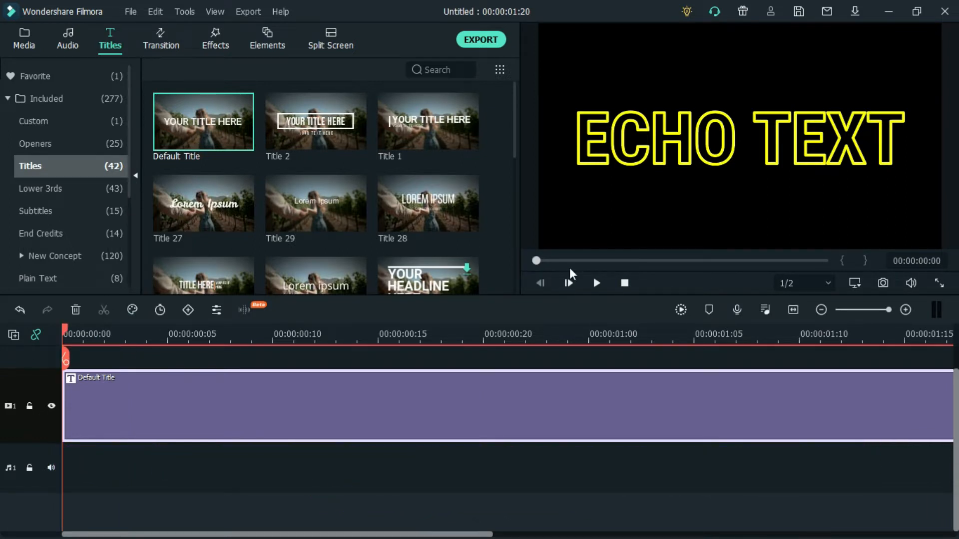
left_click(189, 312)
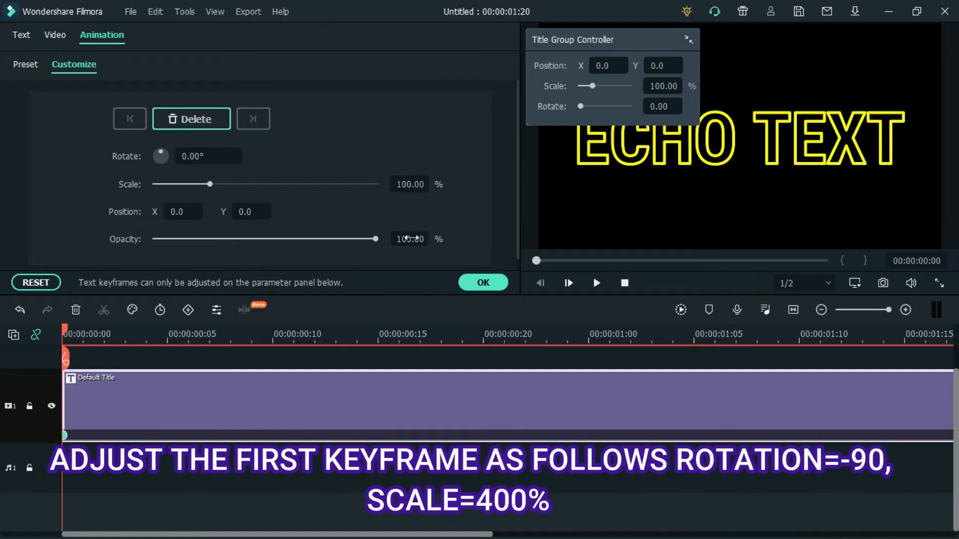
left_click(408, 184)
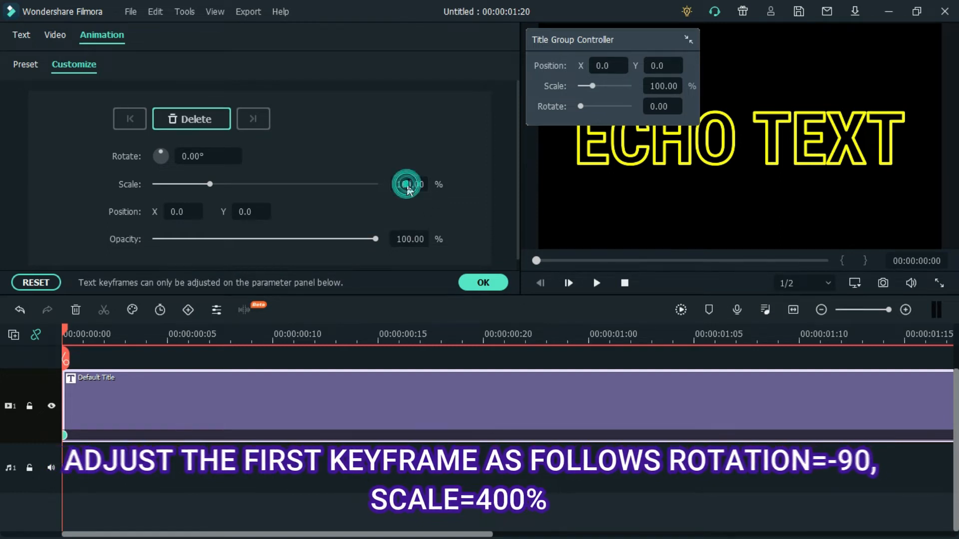
left_click(410, 185)
key("BackSpace")
type("40")
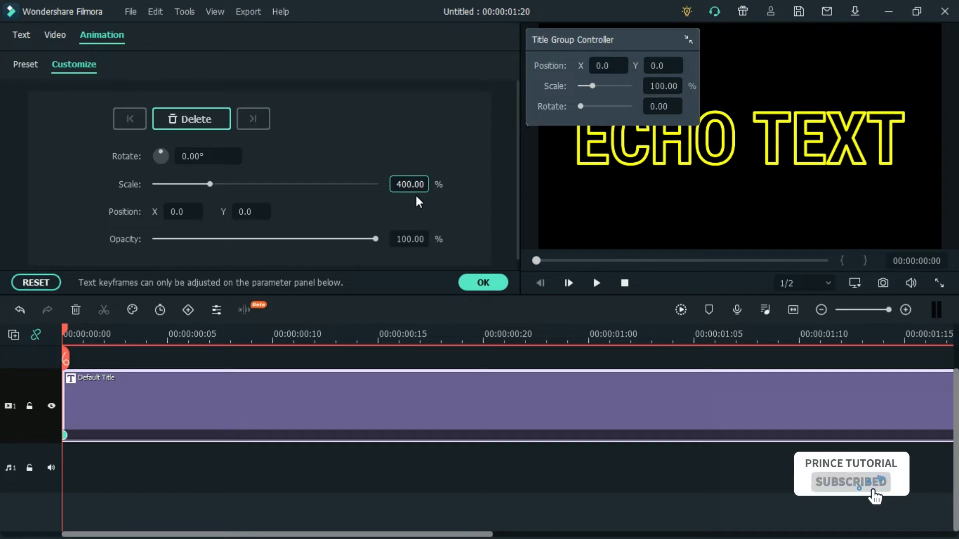
left_click_drag(160, 151, 155, 156)
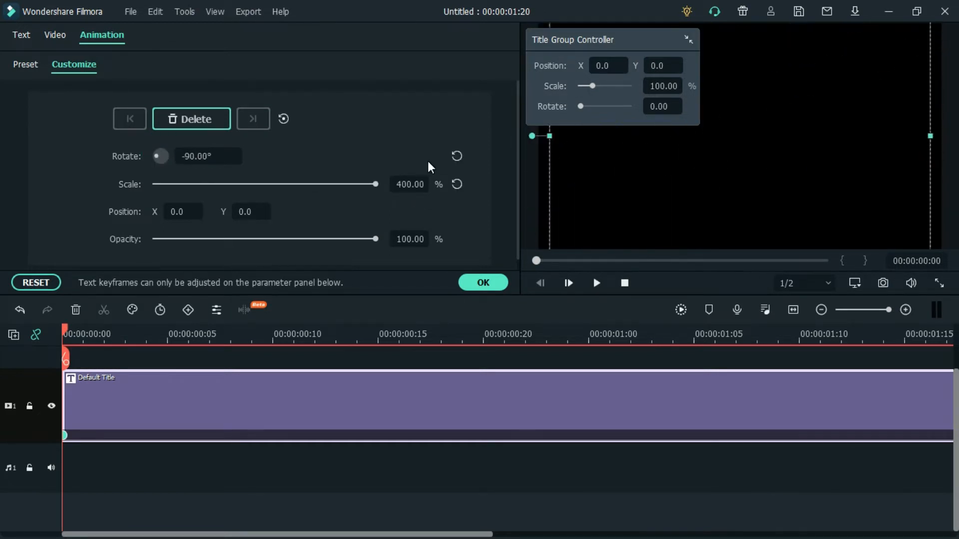
left_click(484, 282)
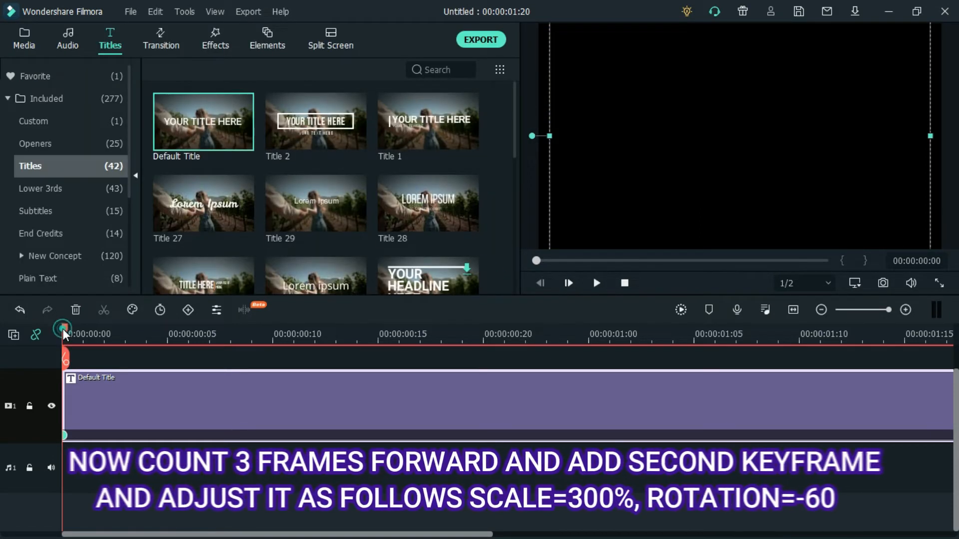
Step: Add a second keyframe at 00:00:00:03 with rotation -60° and scale 300%
left_click_drag(88, 328, 130, 330)
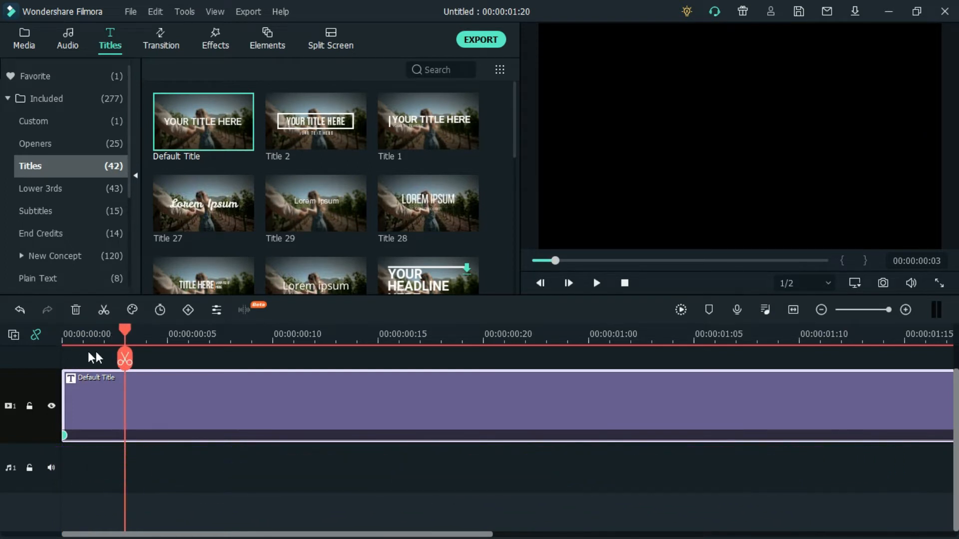
left_click(188, 310)
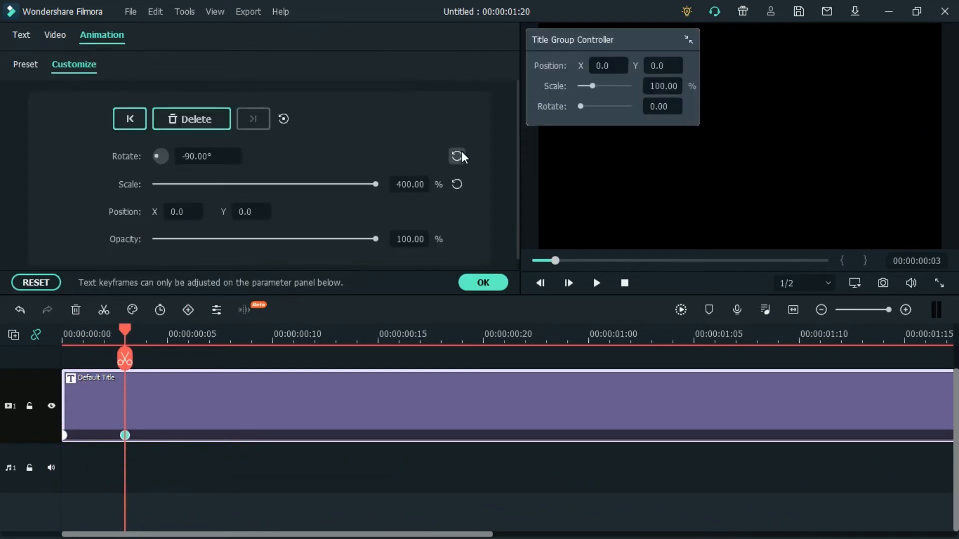
left_click_drag(157, 155, 157, 154)
left_click(193, 153)
key("BackSpace")
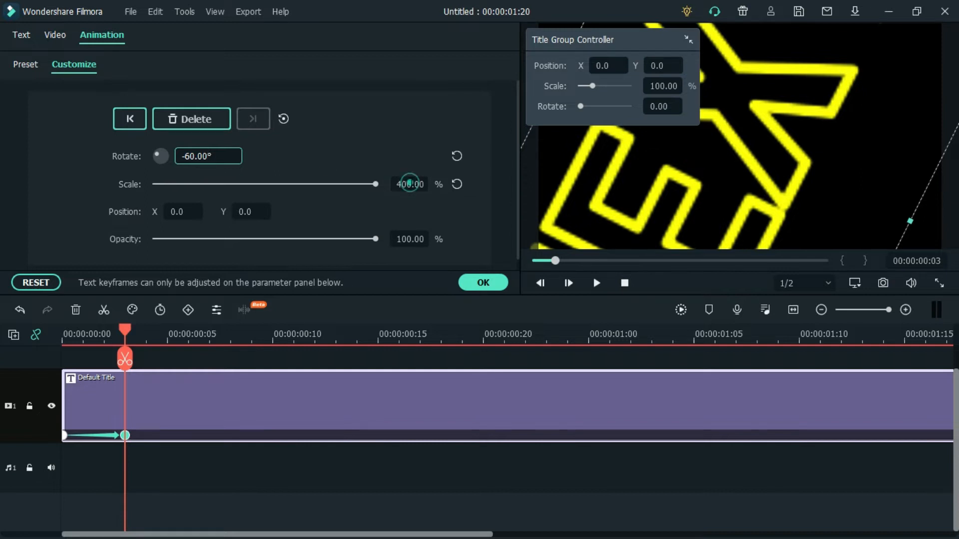
left_click(410, 183)
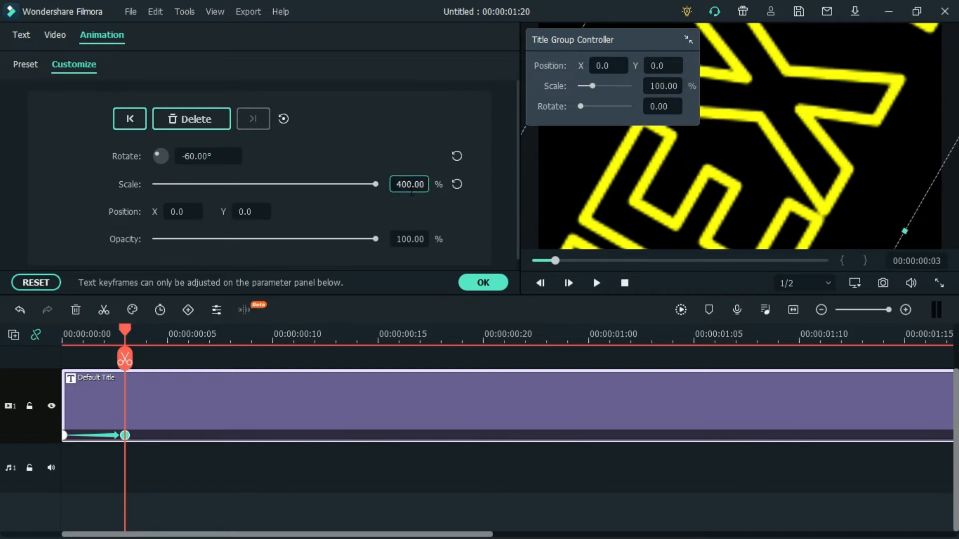
left_click(490, 281)
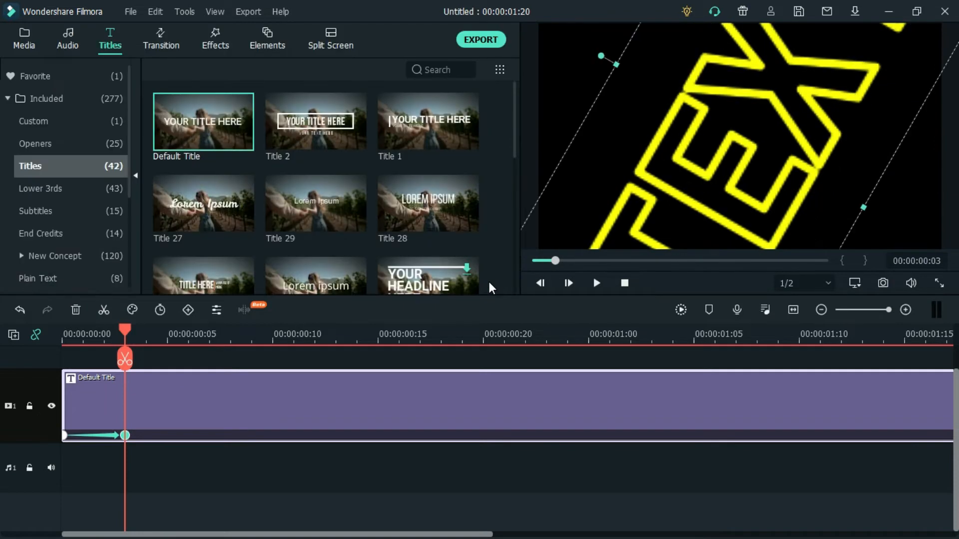
Step: Add a third keyframe at 00:00:00:13 with rotation reset to 0° and scale 50%
left_click(124, 328)
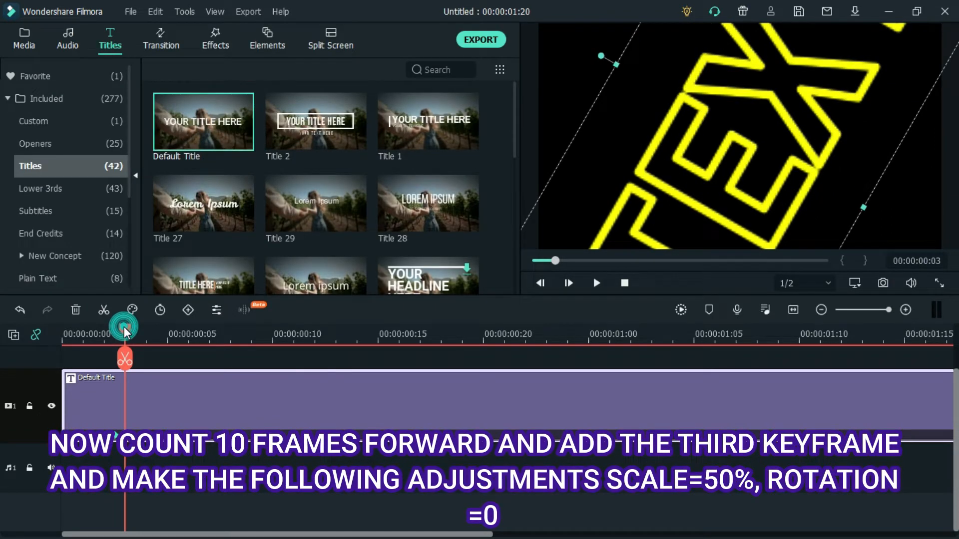
key("Right")
key("Right")
key("Right")
key("Right")
key("Right")
left_click_drag(316, 334, 339, 336)
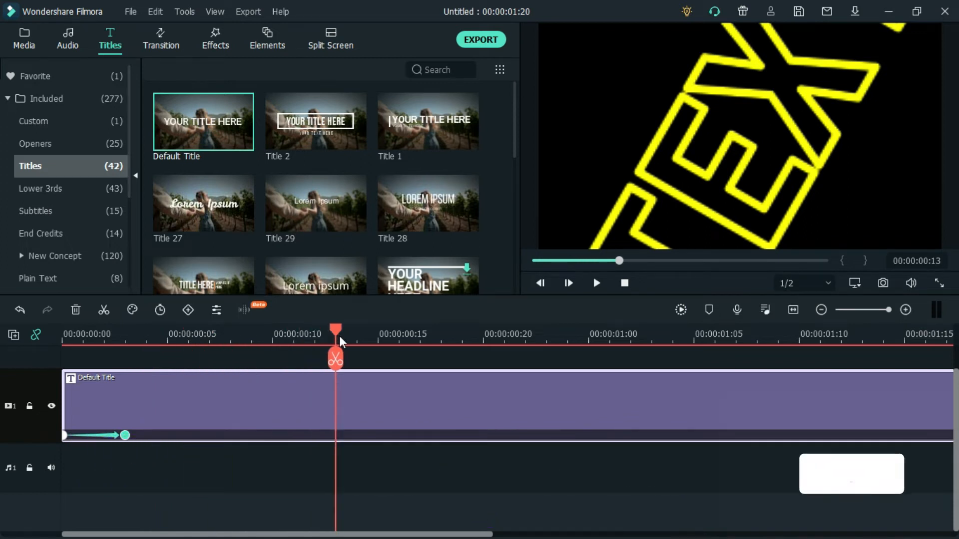
left_click(189, 310)
left_click(456, 156)
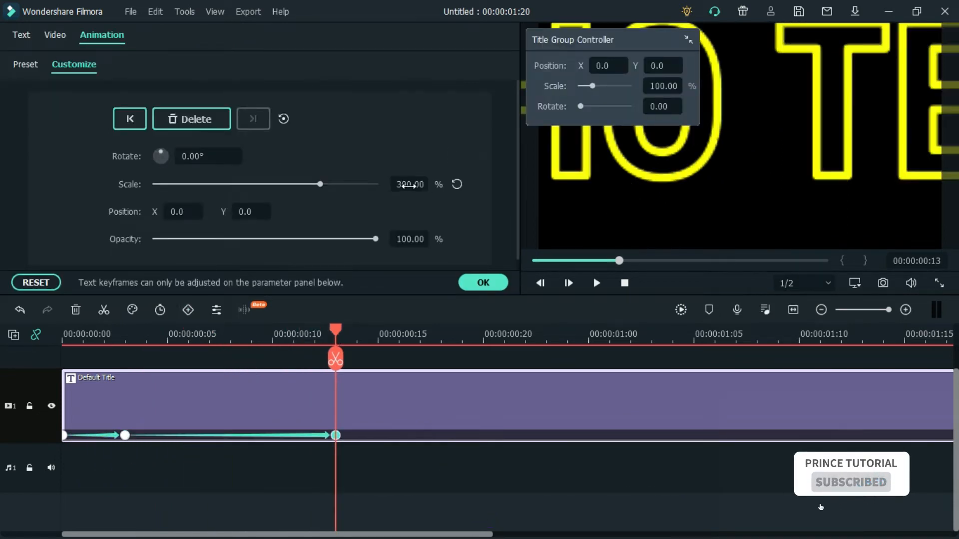
key("BackSpace")
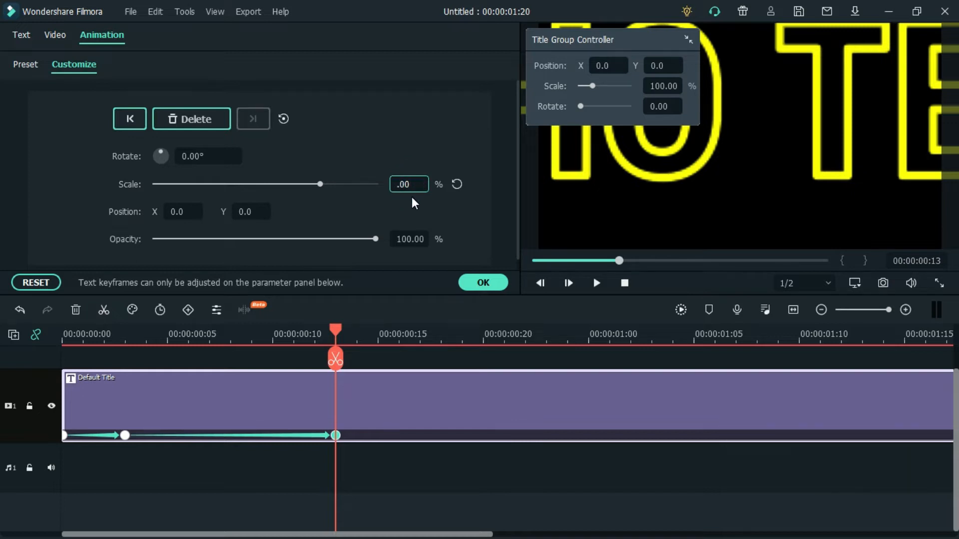
left_click(482, 283)
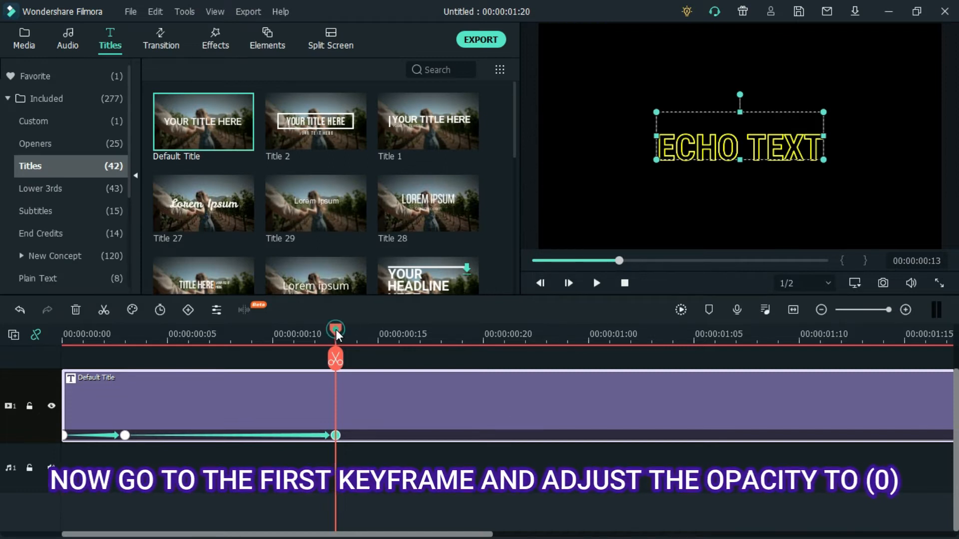
Step: Set the opacity of the title's first keyframe at 00:00:00:00 to 0%
left_click_drag(336, 328, 77, 360)
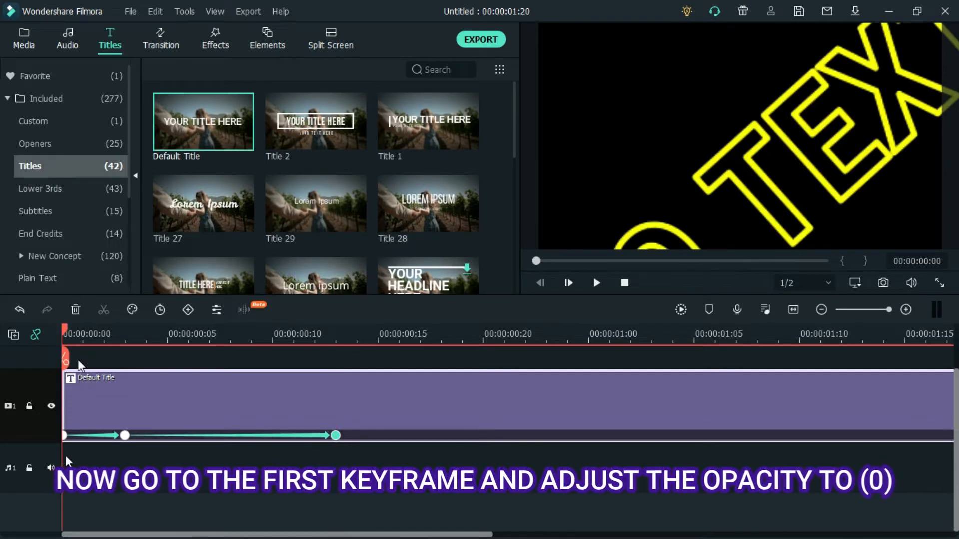
left_click(64, 435)
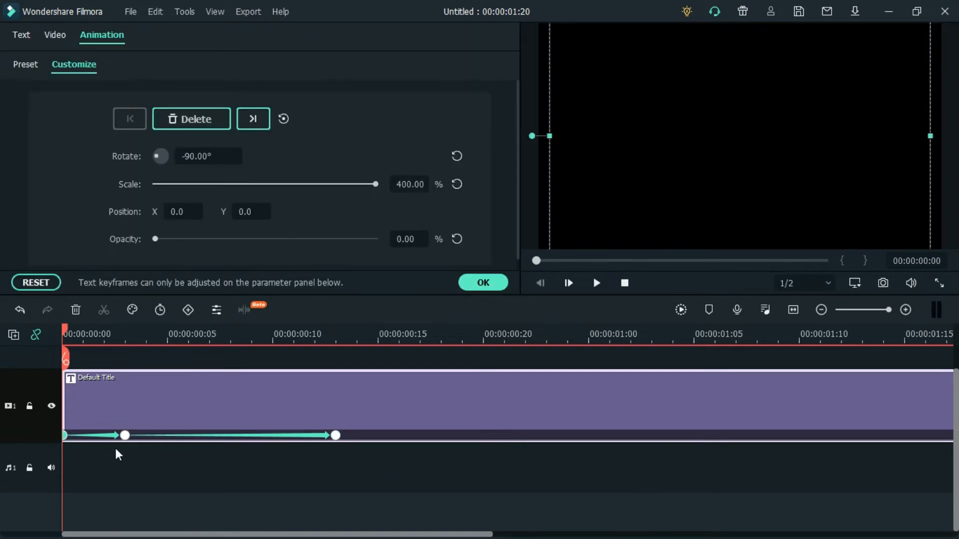
left_click(125, 435)
left_click(126, 330)
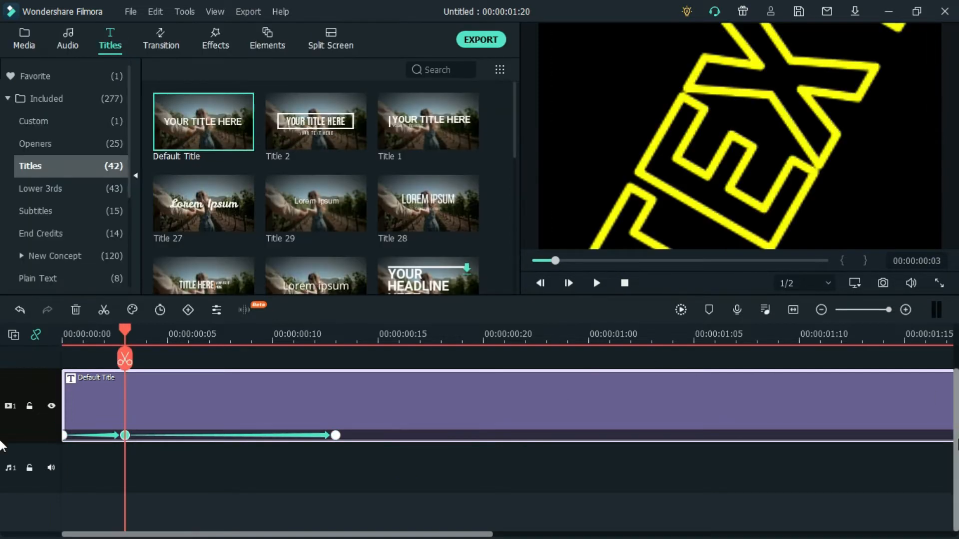
Step: Copy the title, lock track 1, and paste a duplicate at 00:00:00:00 onto track 2
left_click(822, 310)
scroll(2, 444, "up", 1)
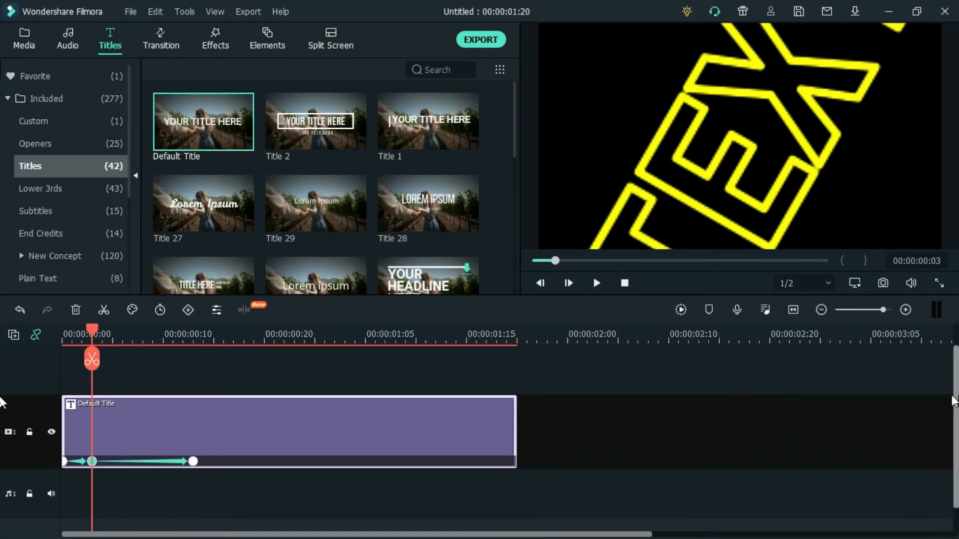
left_click(821, 310)
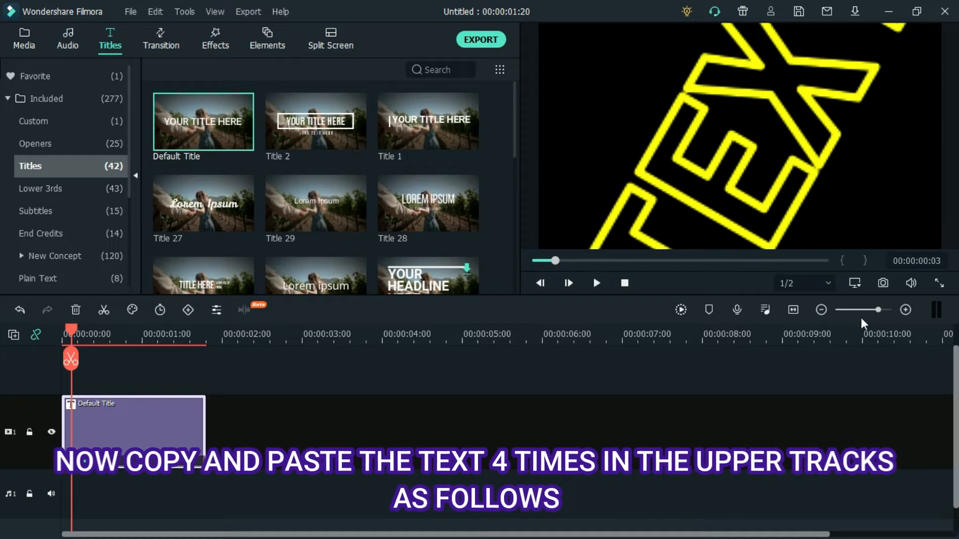
left_click(905, 310)
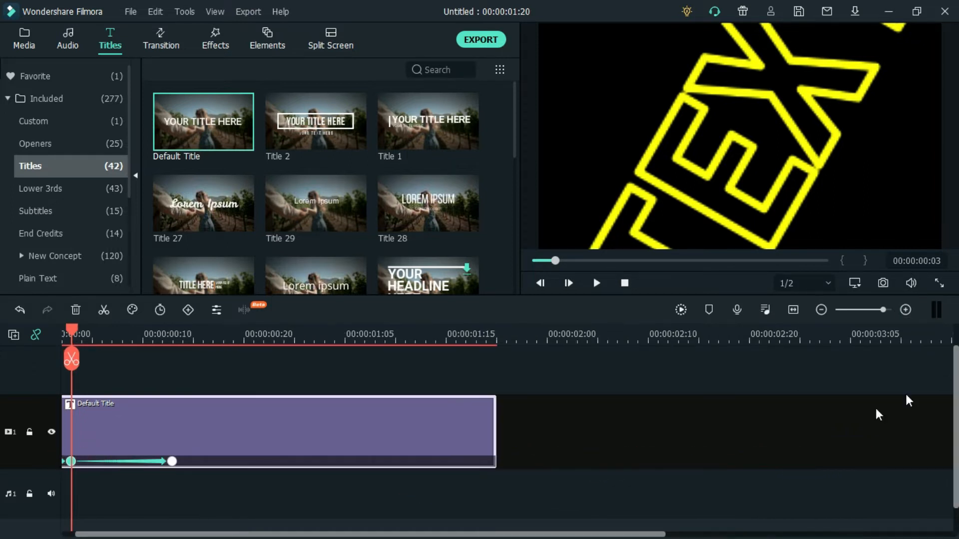
right_click(233, 421)
left_click(268, 114)
left_click_drag(394, 535, 364, 535)
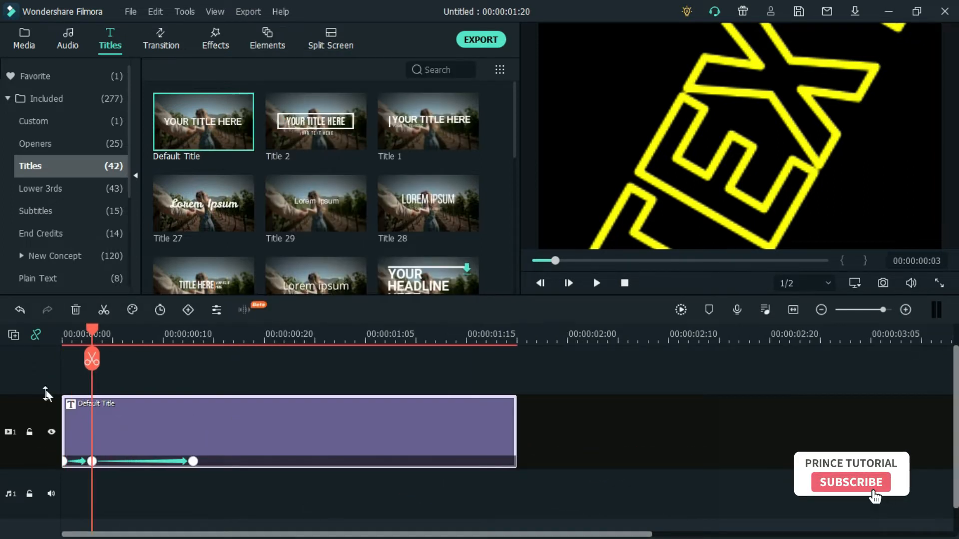
left_click(29, 432)
left_click(132, 366)
left_click_drag(93, 331, 50, 331)
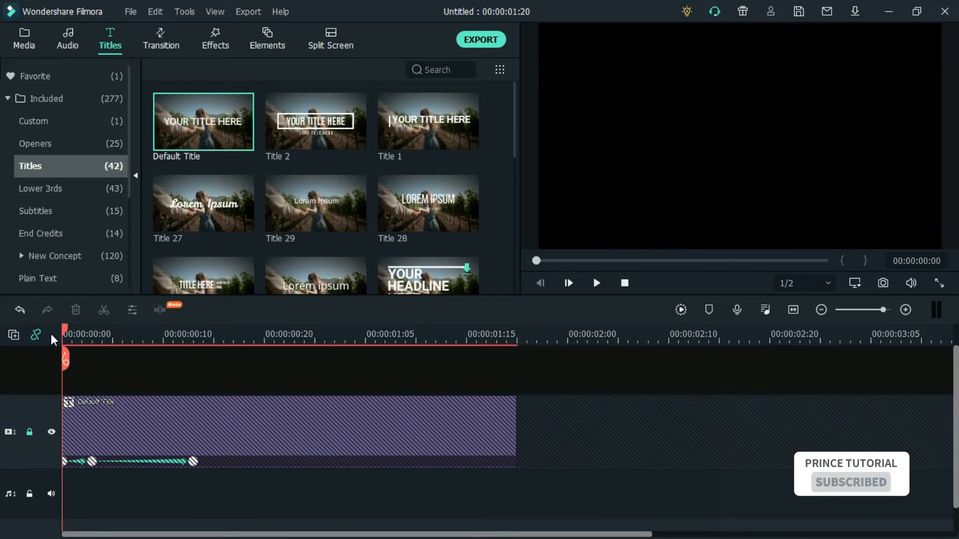
key("ctrl+v")
Step: Paste three more copies of the title at 00:00:00:00 onto tracks 3, 4 and 5, locking each filled track before the next paste
left_click(29, 420)
left_click_drag(517, 332, 55, 353)
left_click(106, 373)
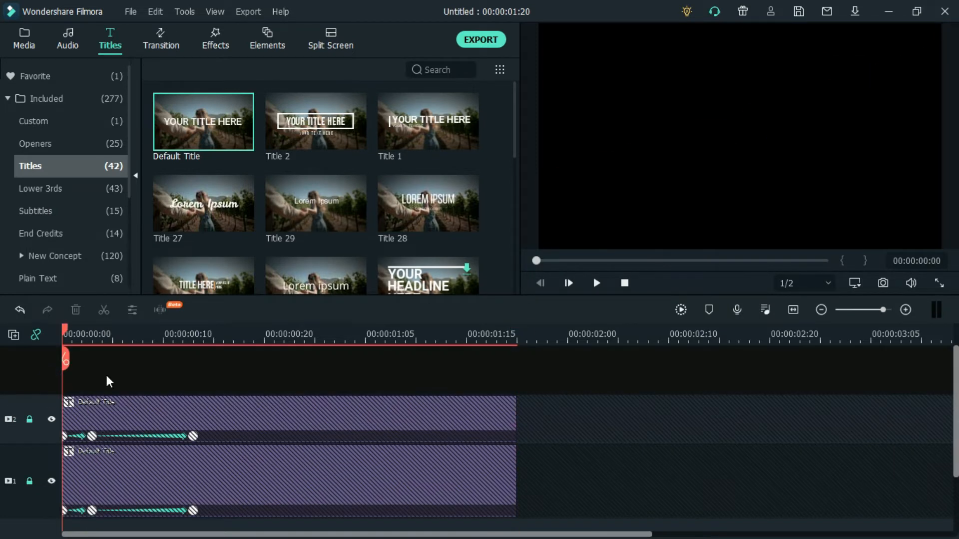
key("ctrl+v")
left_click_drag(515, 332, 49, 400)
left_click(29, 420)
left_click(53, 385)
key("ctrl+v")
left_click(29, 420)
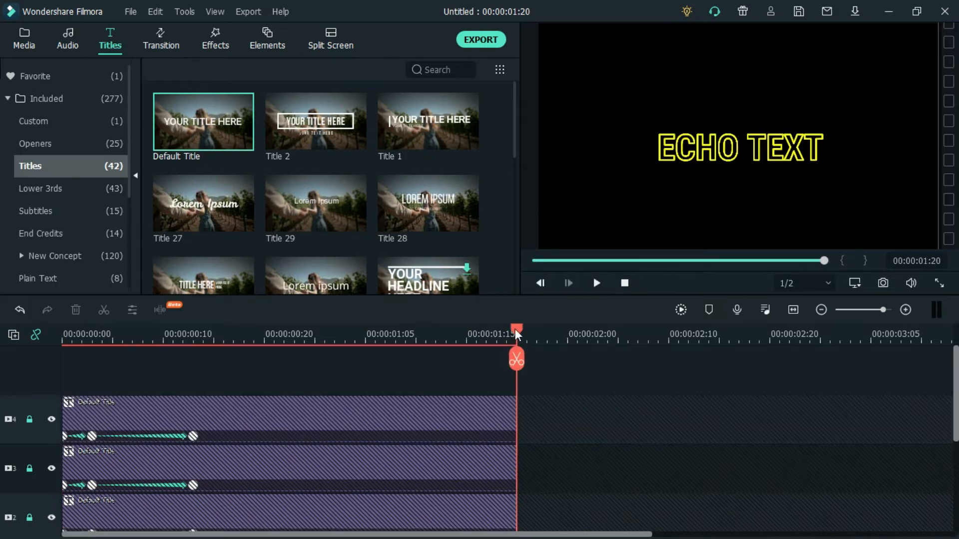
left_click(50, 385)
key("ctrl+v")
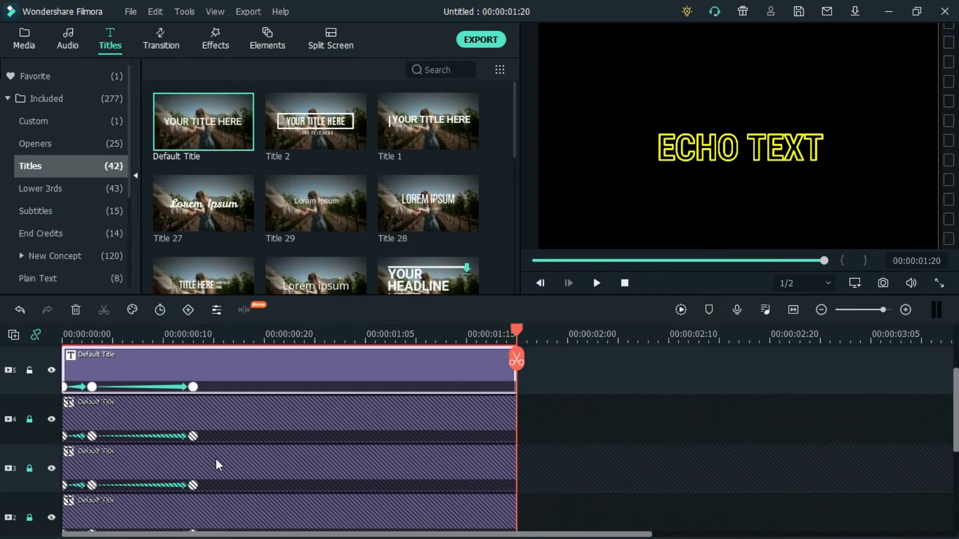
Step: Unlock track 4 and shift its title one frame forward from the timeline start
left_click(29, 419)
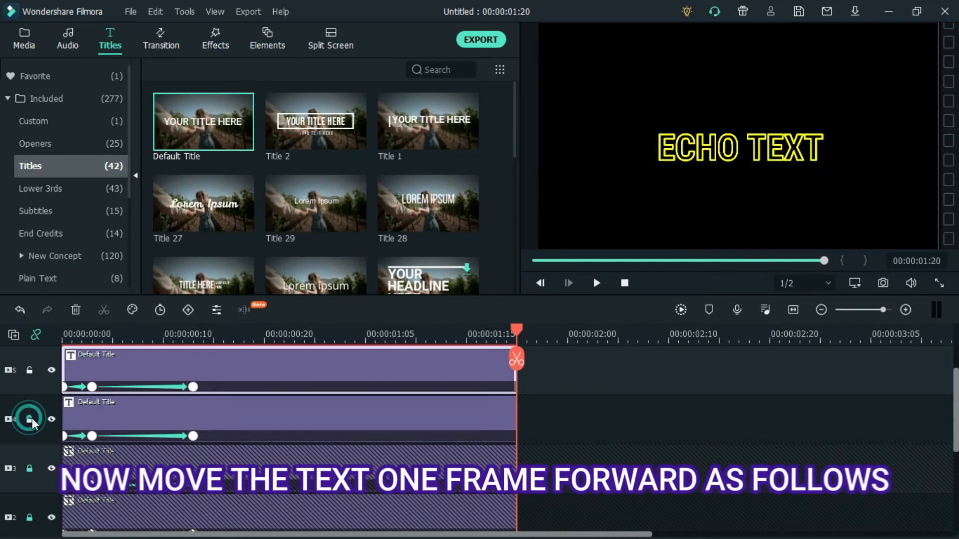
left_click(122, 415)
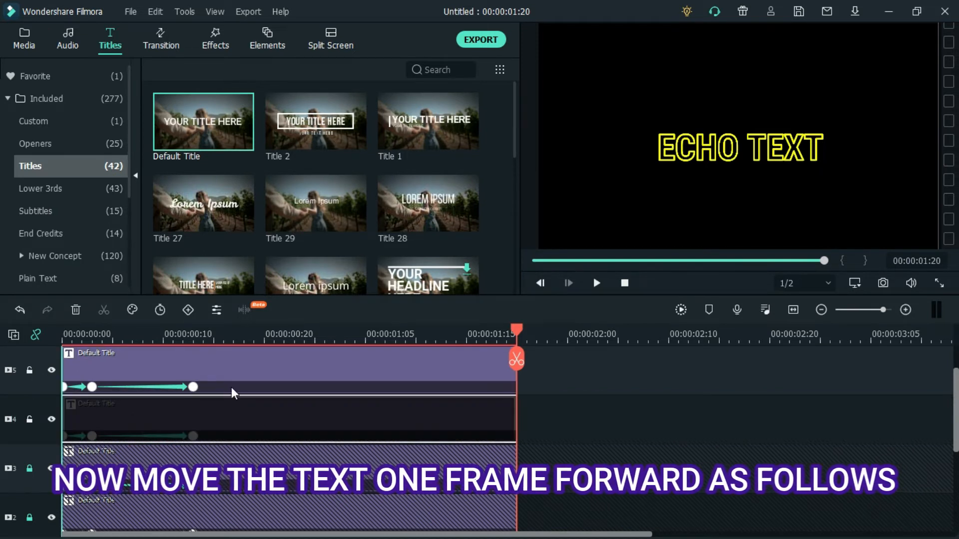
left_click(905, 311)
left_click_drag(689, 534, 369, 534)
left_click_drag(129, 414, 152, 413)
Step: Unlock tracks 3, 2 and 1 and shift their titles forward to start at frames 2, 3 and 4 respectively
left_click(29, 468)
left_click_drag(118, 466, 226, 427)
scroll(50, 454, "down", 2)
left_click(29, 438)
scroll(49, 450, "down", 1)
left_click(29, 479)
left_click_drag(116, 478, 199, 475)
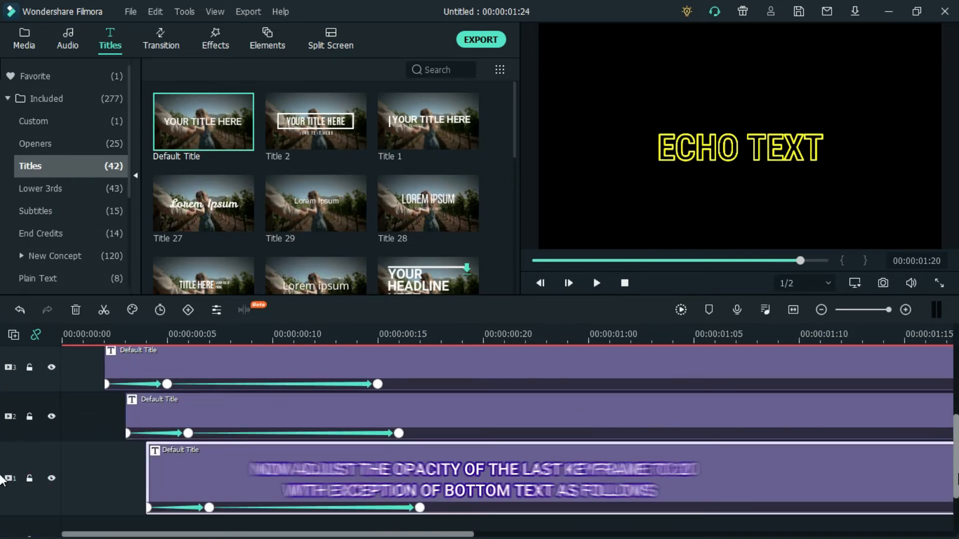
Step: Set the opacity of the last keyframe to 20% on the titles in tracks 5 and 4
scroll(2, 445, "up", 1)
scroll(1, 445, "up", 1)
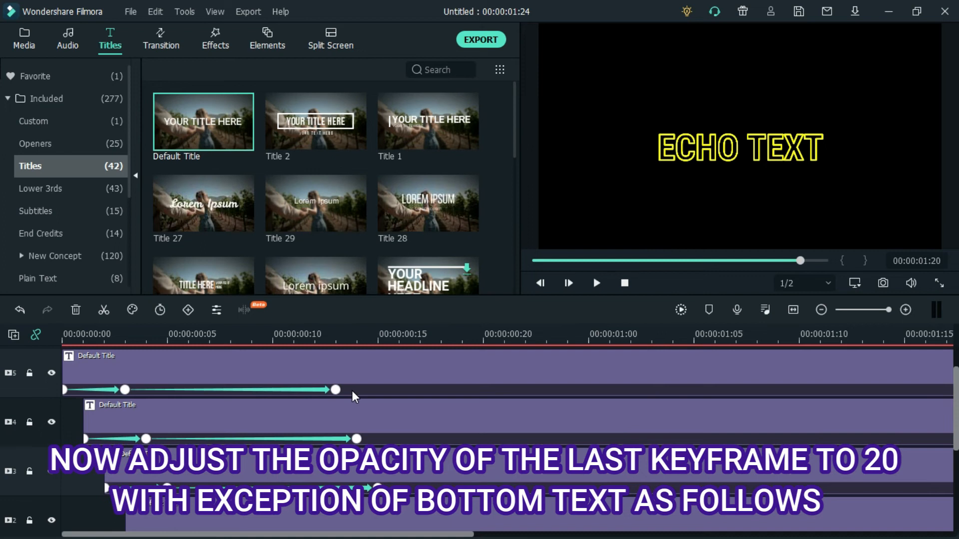
double_click(337, 390)
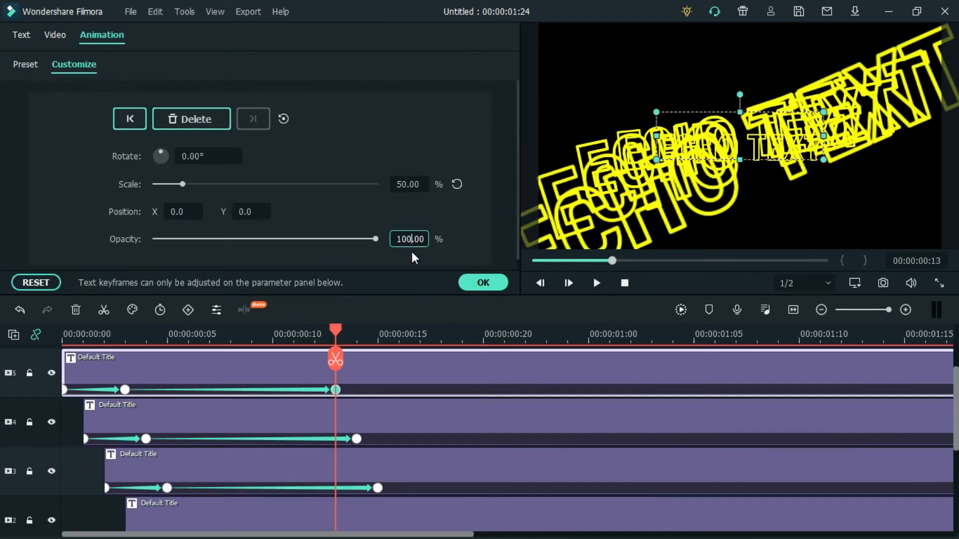
left_click(483, 283)
double_click(356, 438)
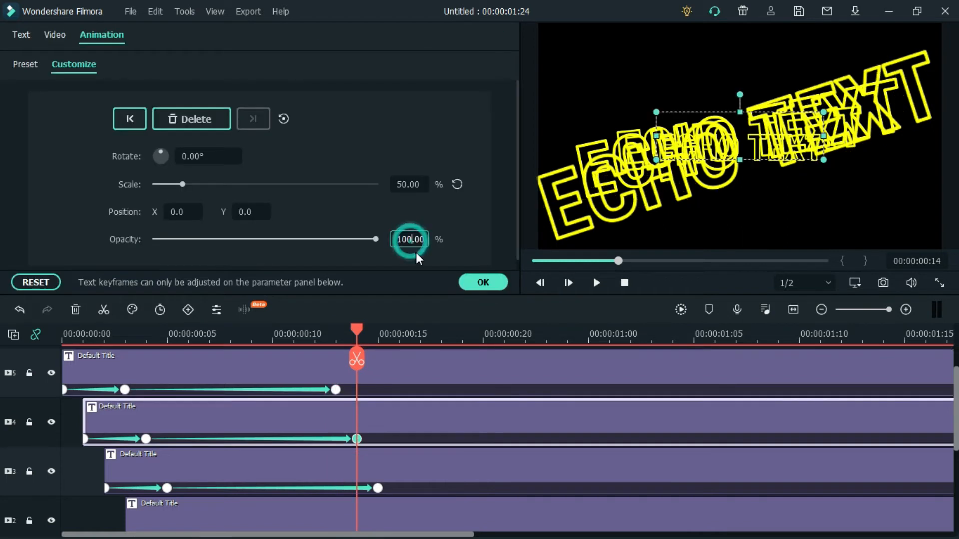
left_click(475, 284)
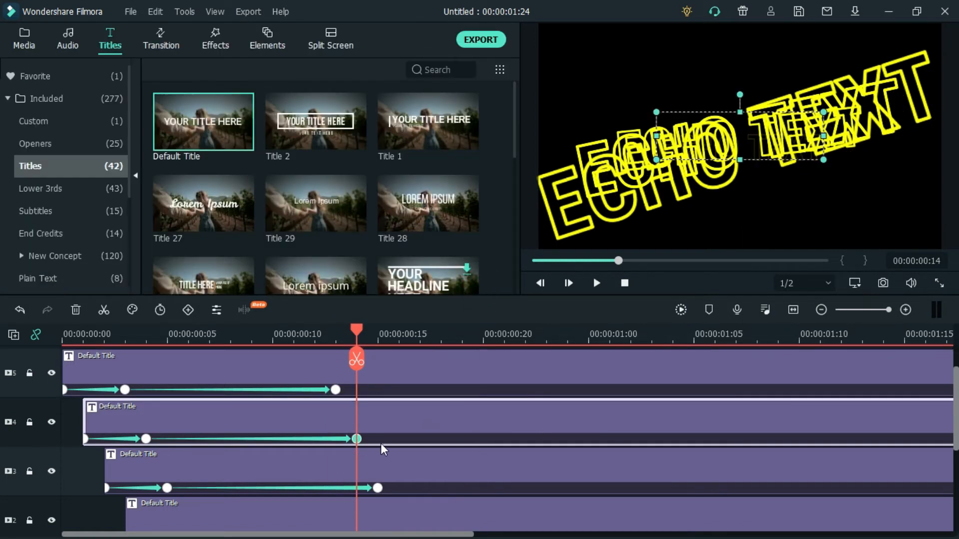
Step: Set the last keyframe's opacity to 20% for the titles on tracks 3 and 2
double_click(378, 489)
type("20")
left_click(483, 283)
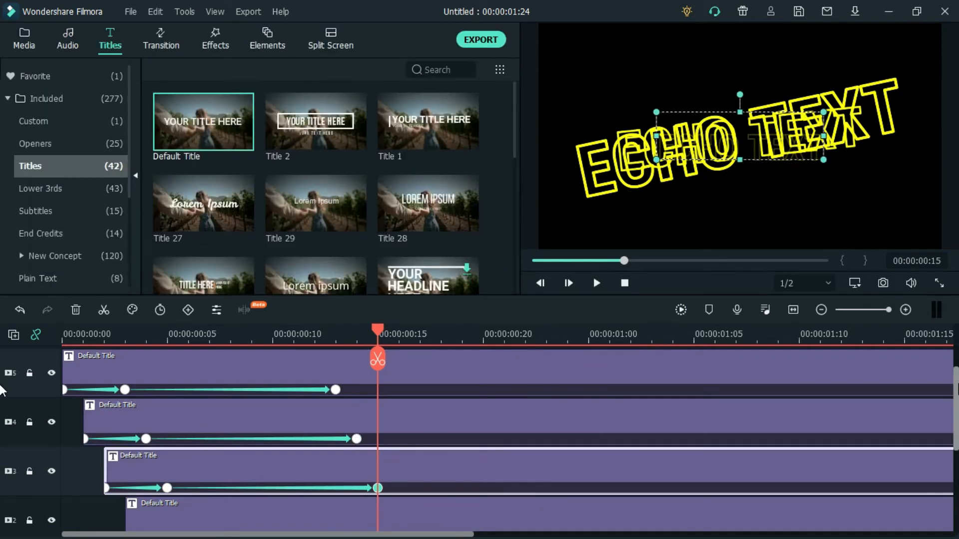
scroll(2, 426, "down", 3)
double_click(399, 459)
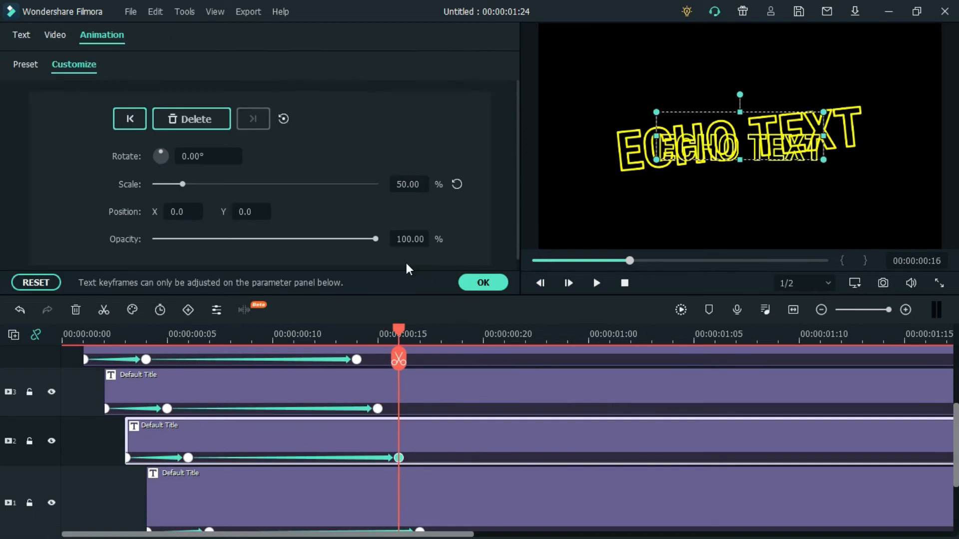
type("20")
left_click(483, 283)
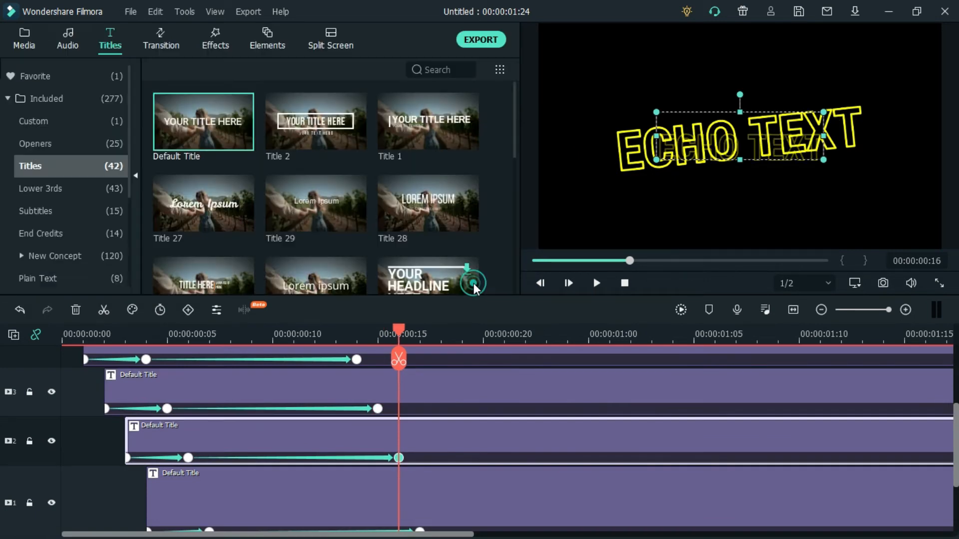
Step: Check the opacity of the last keyframe on the track 1 title
scroll(420, 484, "down", 3)
double_click(420, 472)
left_click(411, 240)
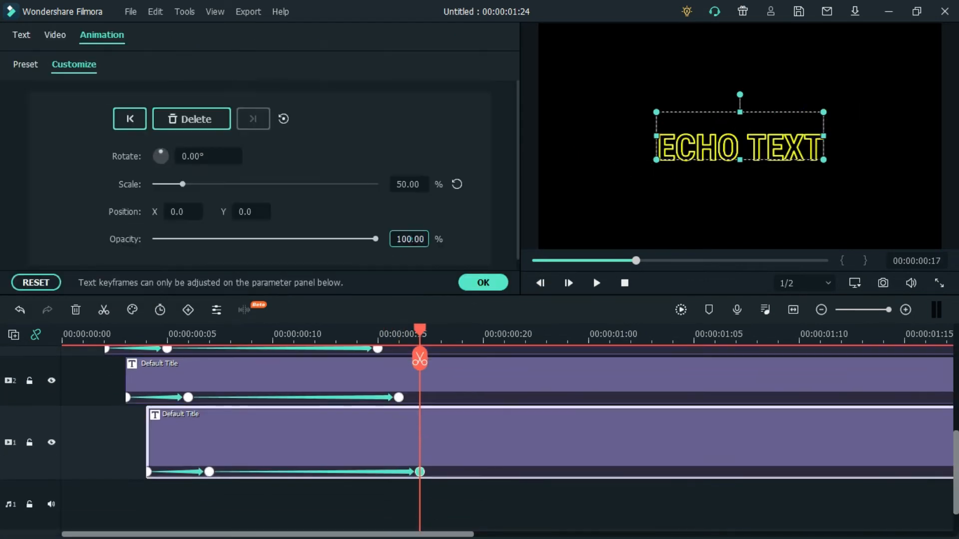
left_click(483, 284)
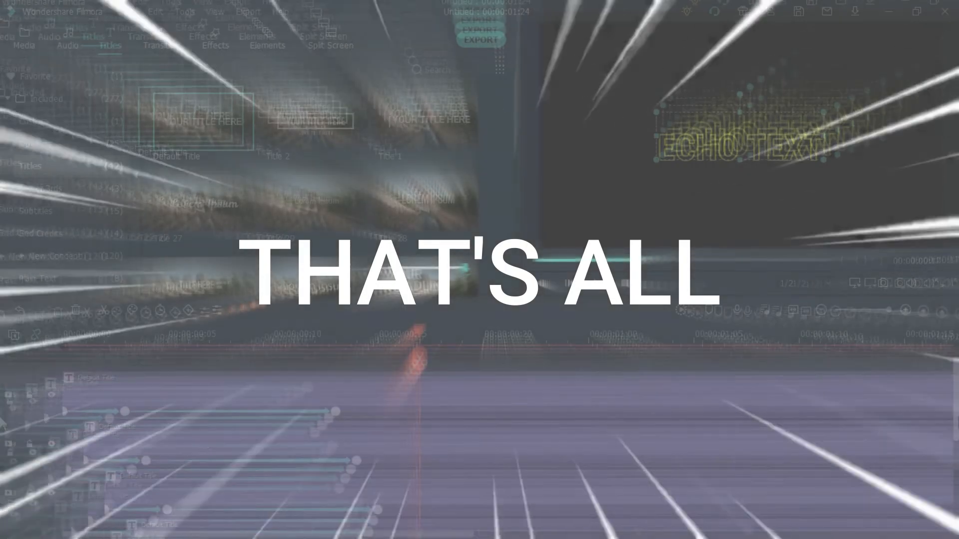